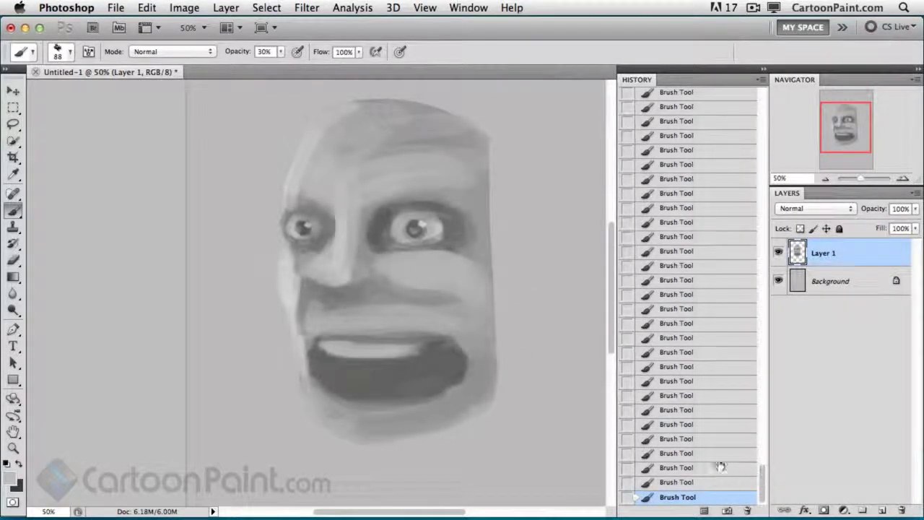
Step: Step back through the painting's history states to the earliest recorded brush stroke to review the face's progress
drag(719, 455, 708, 345)
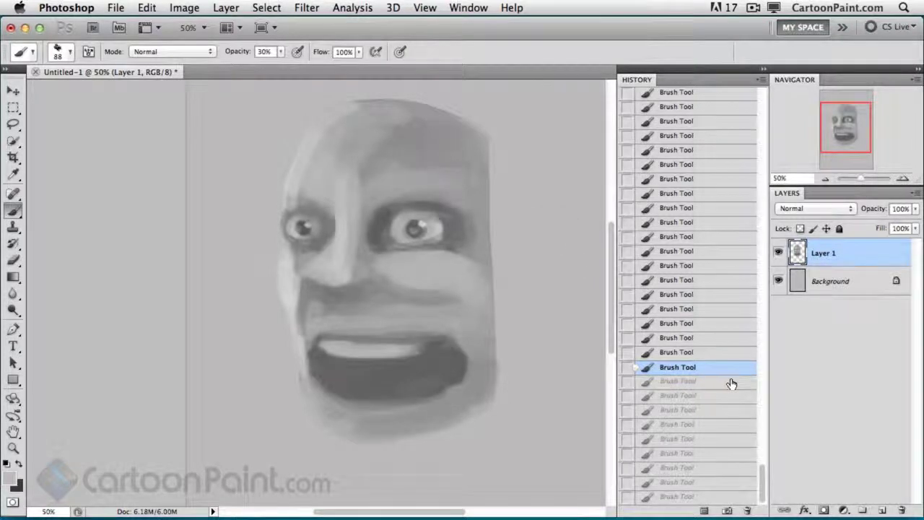
click(699, 323)
click(699, 281)
drag(763, 476, 763, 217)
click(712, 336)
click(712, 267)
click(686, 207)
click(701, 209)
click(762, 80)
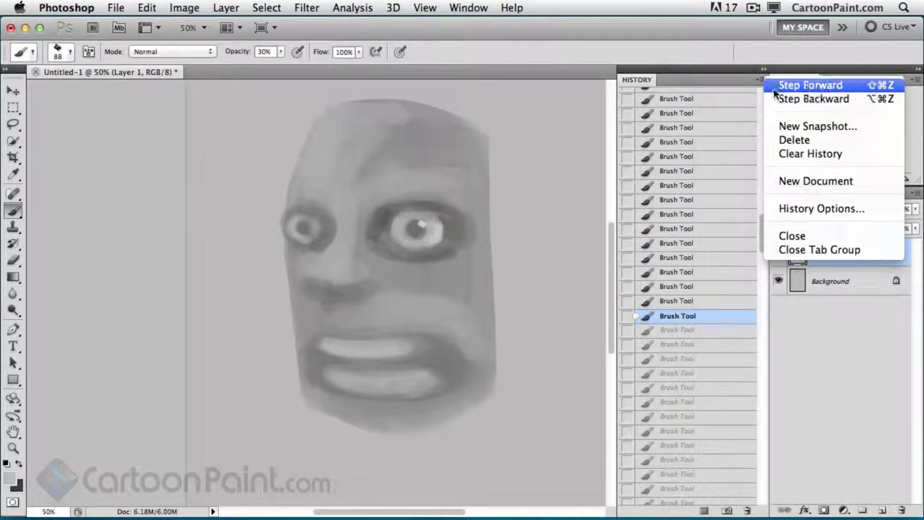
click(765, 312)
mouse_move(763, 243)
mouse_down()
mouse_move(757, 251)
mouse_move(763, 133)
mouse_up()
scroll(759, 243, up, 3)
scroll(714, 200, down, 4)
click(685, 193)
scroll(764, 137, up, 5)
click(677, 122)
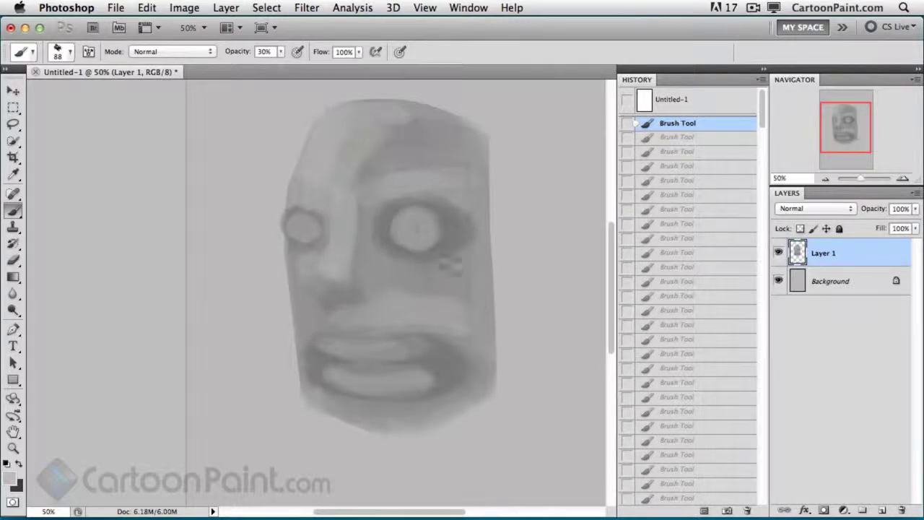
Step: Move forward through the history states from the earliest brush stroke to the latest one
drag(763, 119, 761, 230)
click(716, 174)
click(725, 205)
click(739, 238)
scroll(743, 242, down, 2)
click(744, 229)
drag(762, 261, 761, 317)
click(698, 271)
click(711, 283)
scroll(759, 320, down, 3)
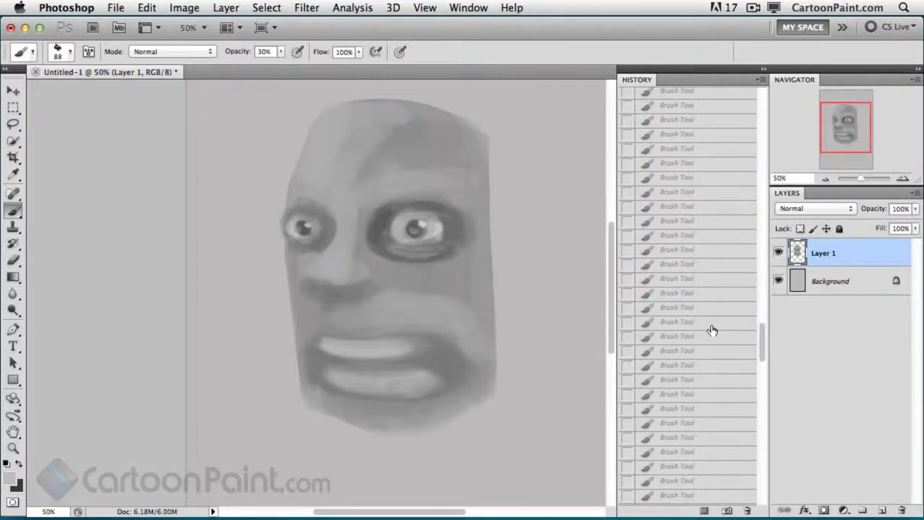
click(711, 323)
mouse_move(758, 352)
mouse_down()
mouse_move(756, 491)
mouse_move(784, 177)
mouse_move(768, 83)
mouse_up()
click(696, 498)
Step: Create a history snapshot of the full document named "Face 1"
click(762, 80)
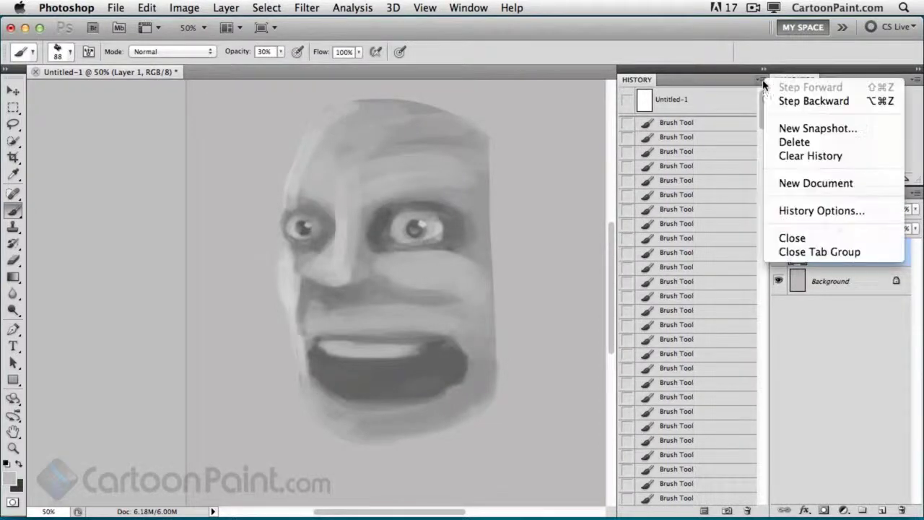
click(790, 130)
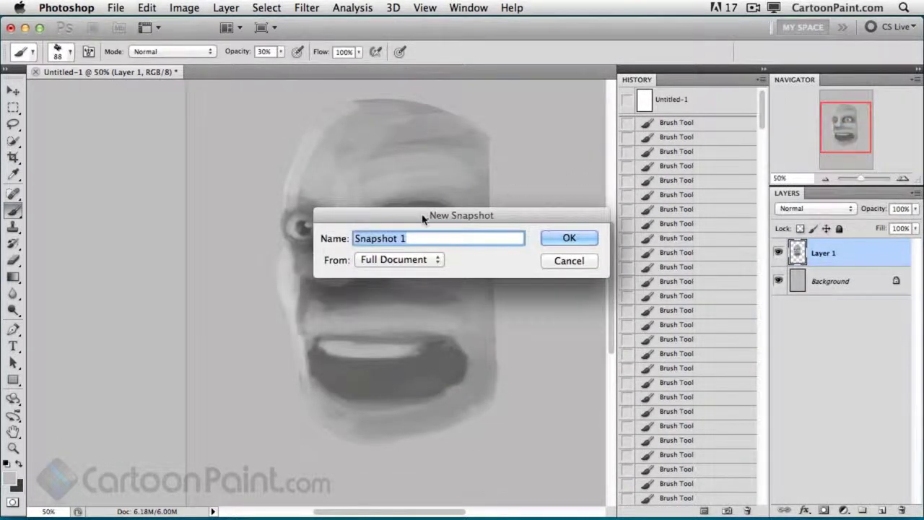
text(Face 1)
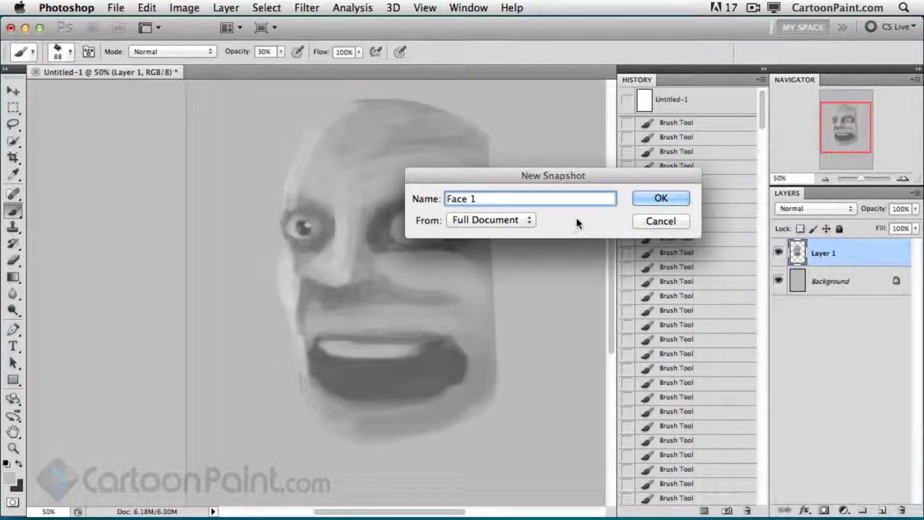
click(657, 198)
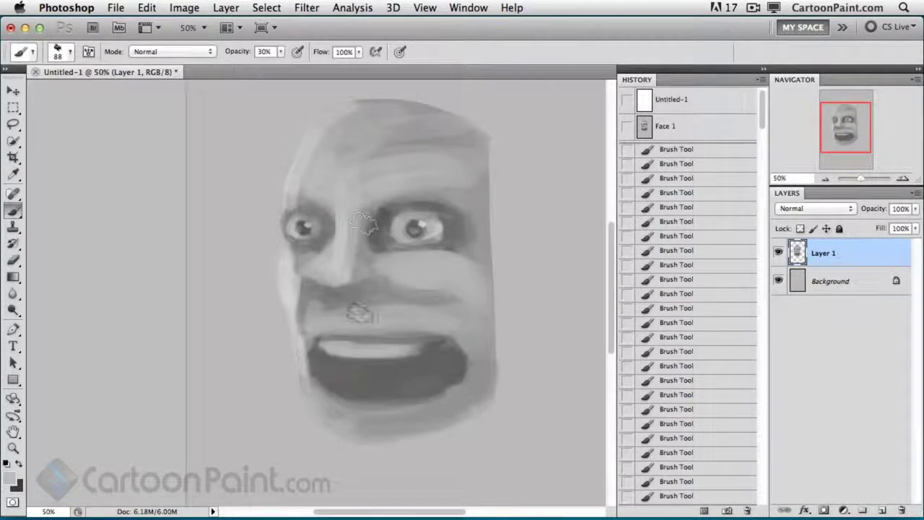
Step: Paint upper and lower rows of light grey teeth over the dark open mouth at 30% opacity
drag(381, 330, 388, 327)
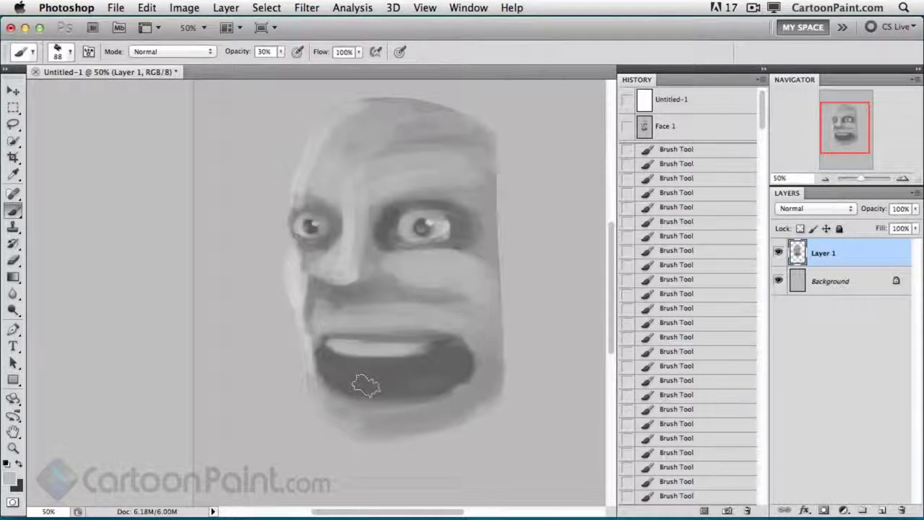
drag(359, 376, 439, 371)
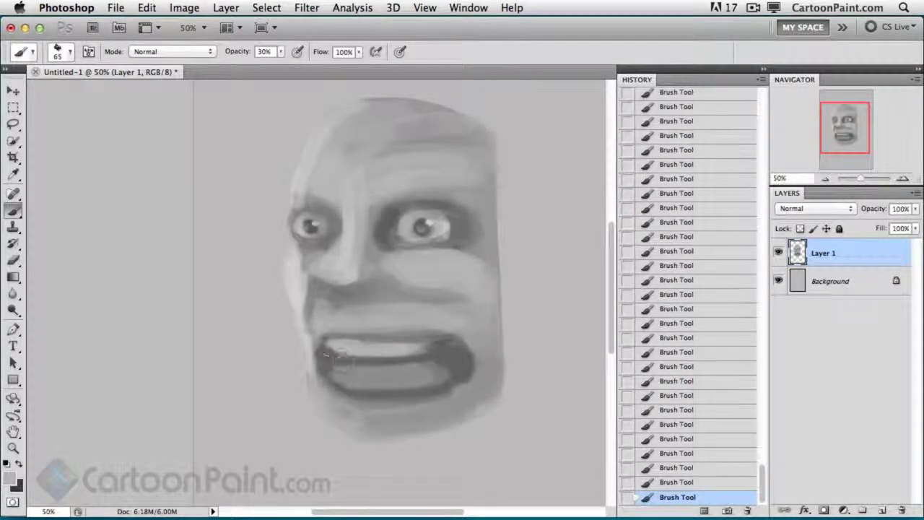
drag(330, 348, 437, 348)
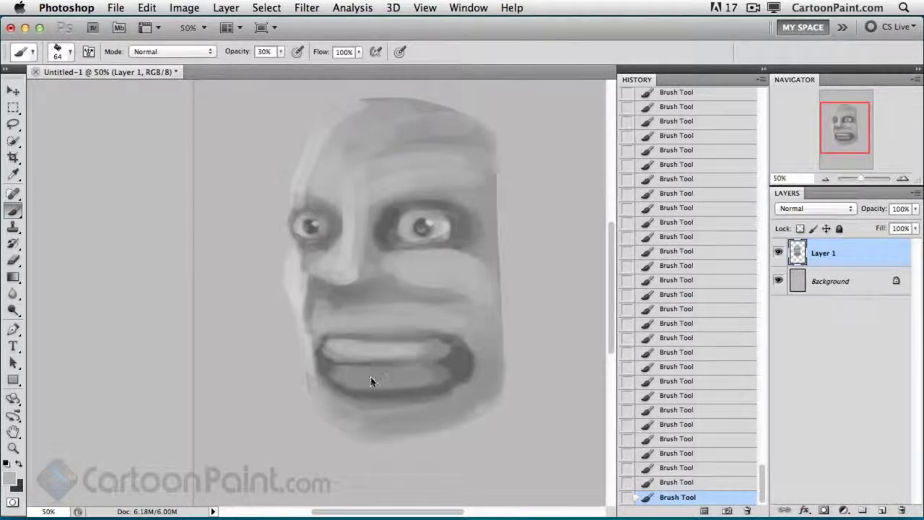
drag(371, 381, 431, 372)
mouse_move(340, 374)
mouse_down()
mouse_move(387, 381)
mouse_move(361, 375)
mouse_move(442, 372)
mouse_move(368, 388)
mouse_move(433, 381)
mouse_move(327, 376)
mouse_move(420, 386)
mouse_up()
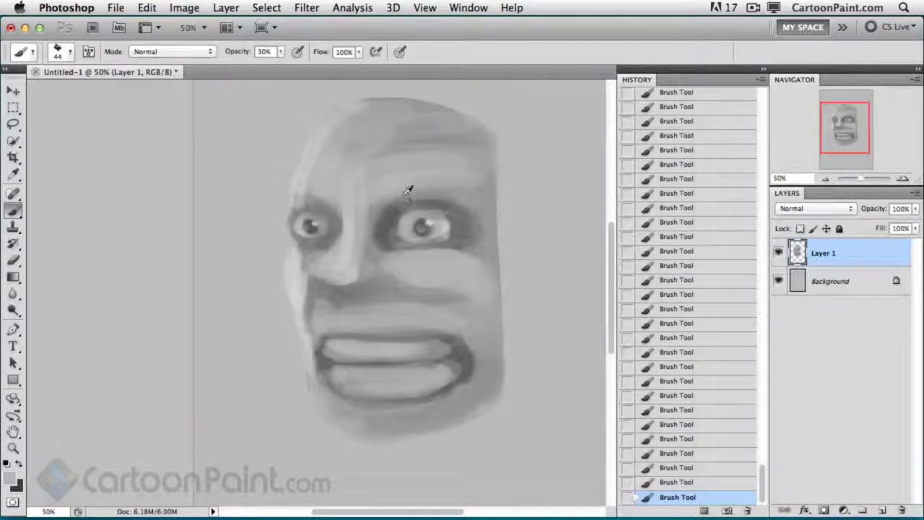
Step: Paint lowered, slanted light brows over the tops of both eyes with the brush at 40% opacity
key(])
key(])
key(])
mouse_move(387, 194)
mouse_down()
mouse_move(427, 195)
mouse_move(380, 202)
mouse_move(436, 193)
mouse_move(375, 204)
mouse_move(441, 191)
mouse_move(390, 202)
mouse_up()
key([)
key([)
key(4)
alt+click(447, 224)
mouse_move(388, 207)
mouse_down()
mouse_move(446, 193)
mouse_move(369, 192)
mouse_move(458, 176)
mouse_up()
drag(312, 196, 335, 208)
Step: Darken the upper edge of the larger eye beneath the brow with a smaller brush and sampled dark grey
alt+click(394, 218)
key(bracketleft)
key(bracketleft)
key(bracketleft)
key(bracketleft)
drag(390, 220, 443, 209)
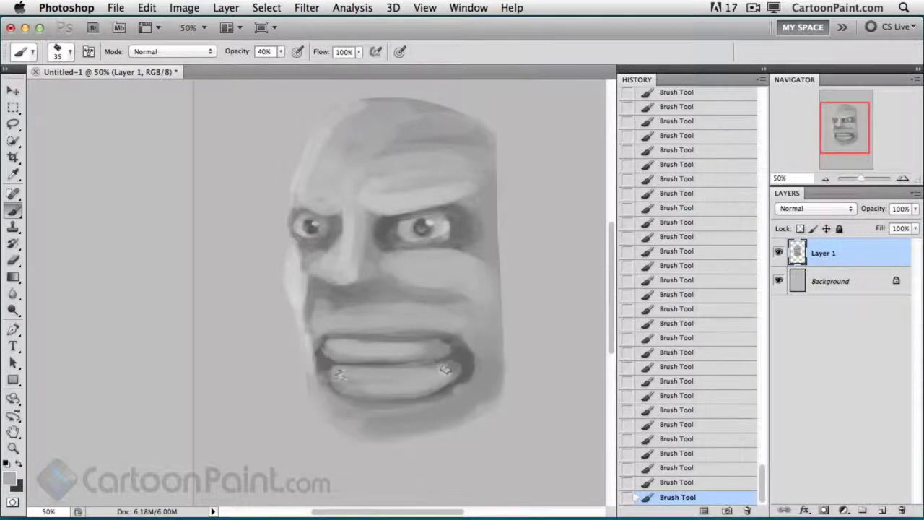
Step: Square off the lower teeth and darken the mouth outline and the shadow under the nose
drag(342, 376, 454, 370)
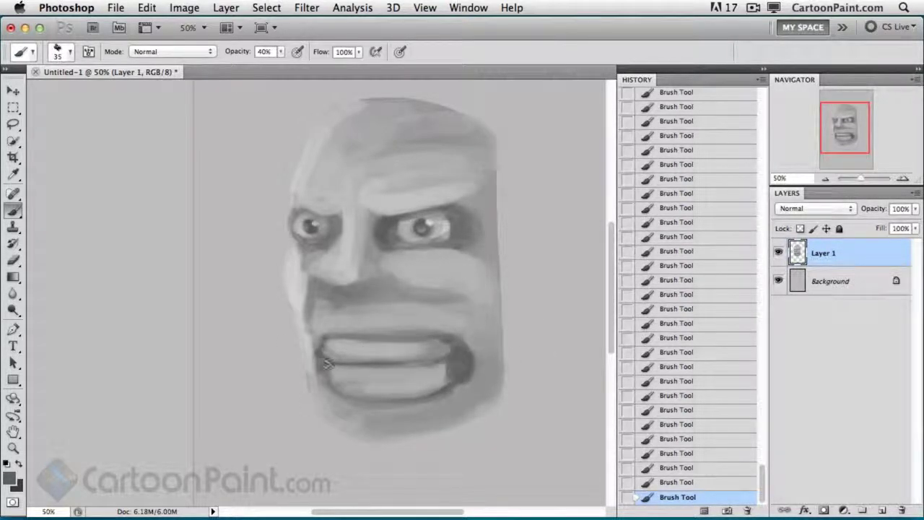
mouse_move(322, 371)
mouse_down()
mouse_move(381, 397)
mouse_move(439, 391)
mouse_up()
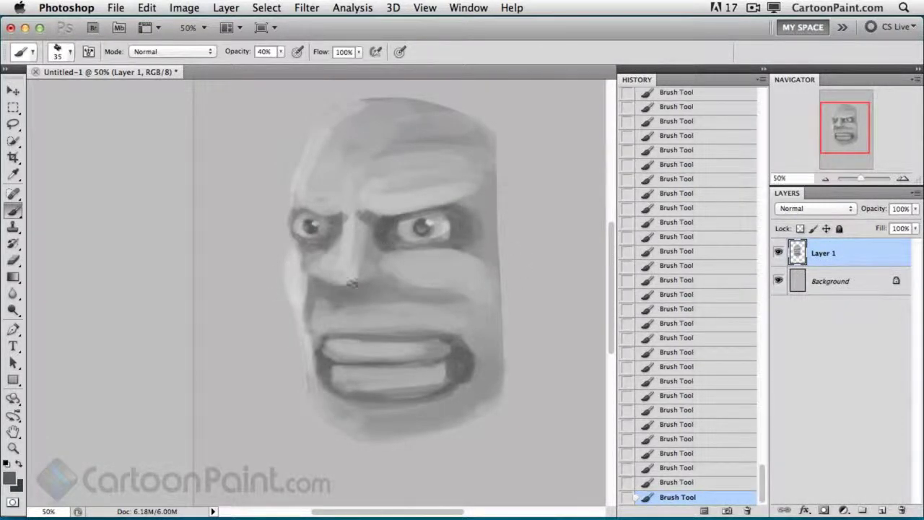
mouse_move(337, 291)
mouse_down()
mouse_move(360, 294)
mouse_move(325, 295)
mouse_up()
key(])
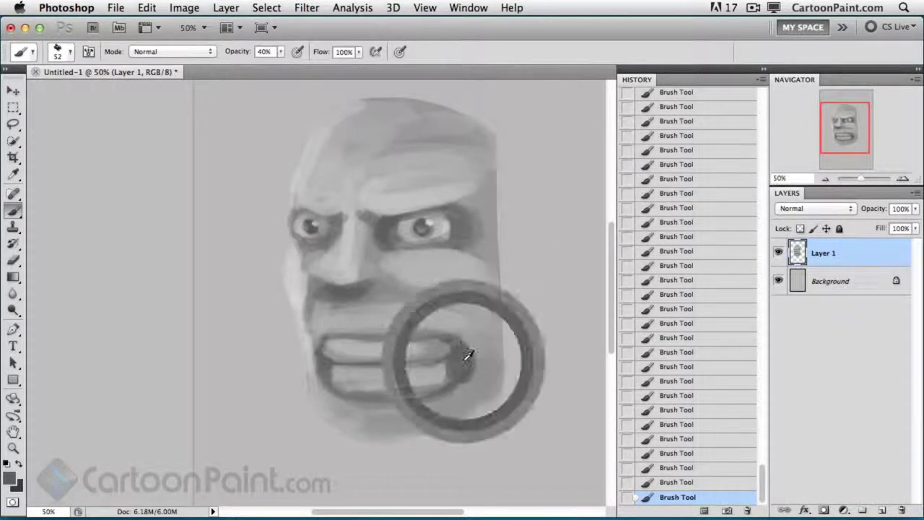
drag(470, 354, 449, 372)
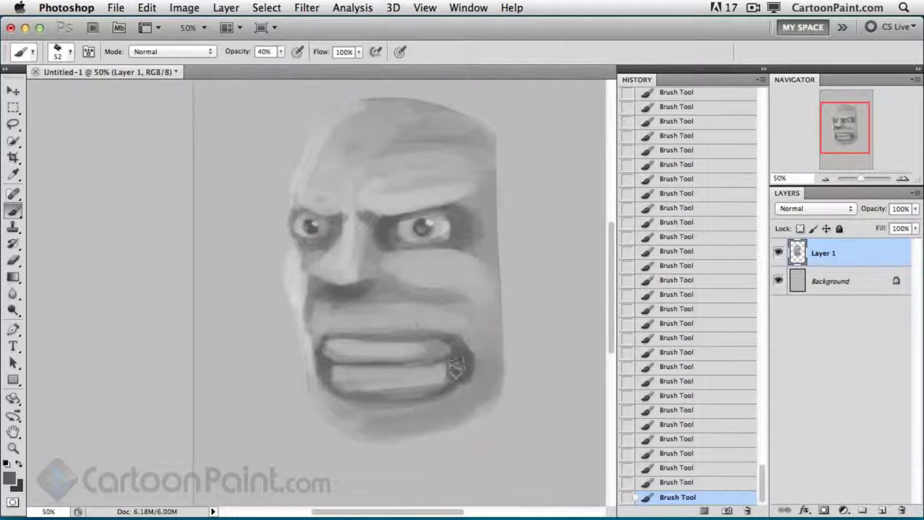
Step: Brighten the upper and lower teeth with a larger brush and light grey sampled from the eye
alt+click(432, 220)
key(])
drag(344, 347, 424, 350)
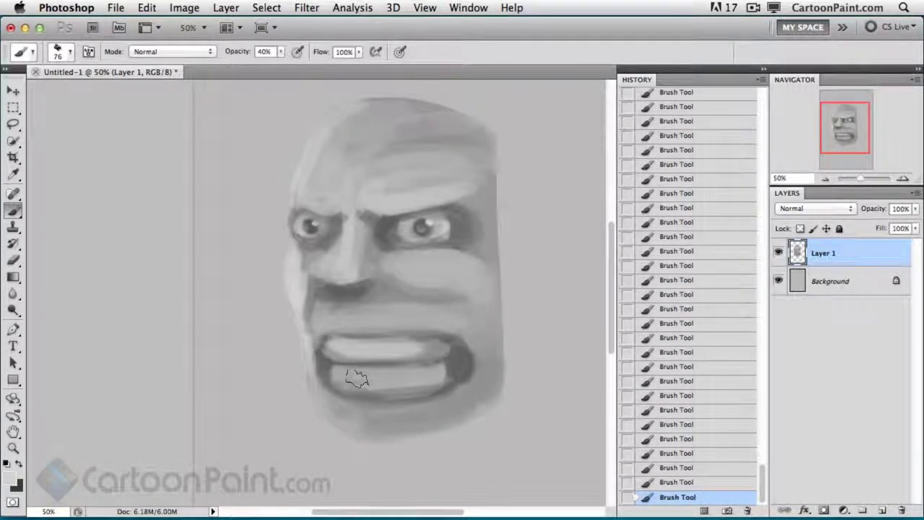
drag(351, 378, 432, 380)
Step: Save the angry version of the face as a full-document history snapshot named "Face 2"
click(760, 79)
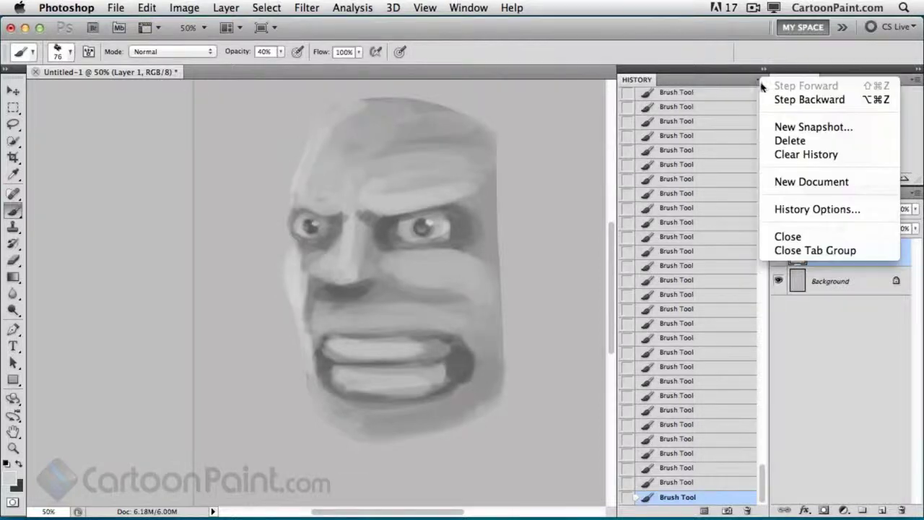
click(779, 126)
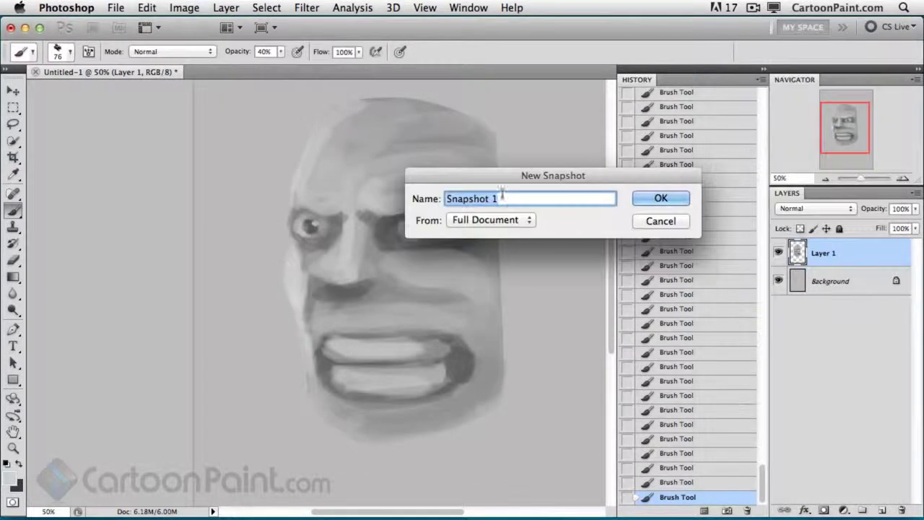
text(Face 2)
click(666, 201)
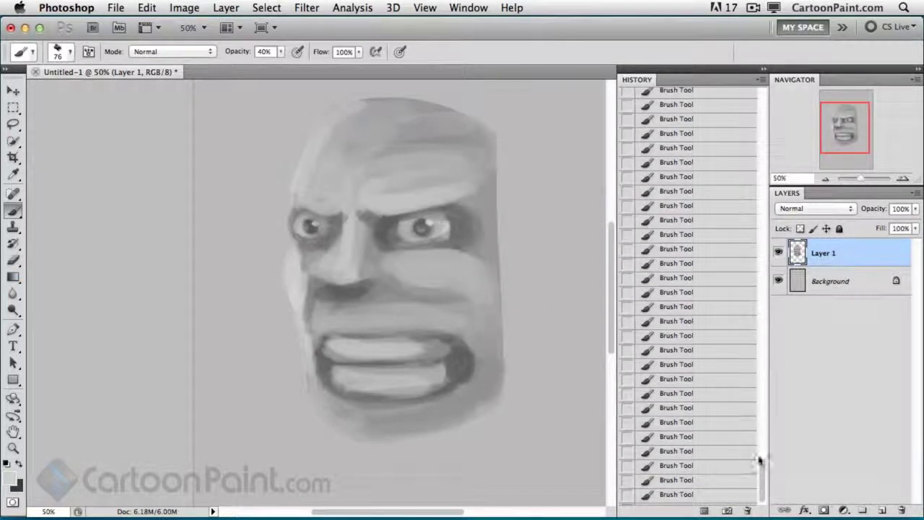
Step: Compare the two expressions by switching repeatedly between the Face 1 and Face 2 snapshots, finishing on Face 2
drag(760, 467, 761, 109)
click(679, 134)
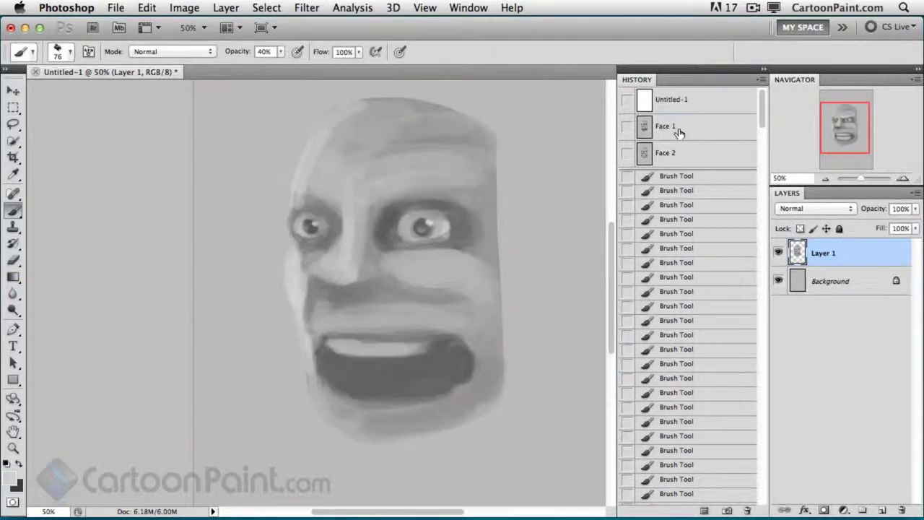
click(678, 133)
click(675, 152)
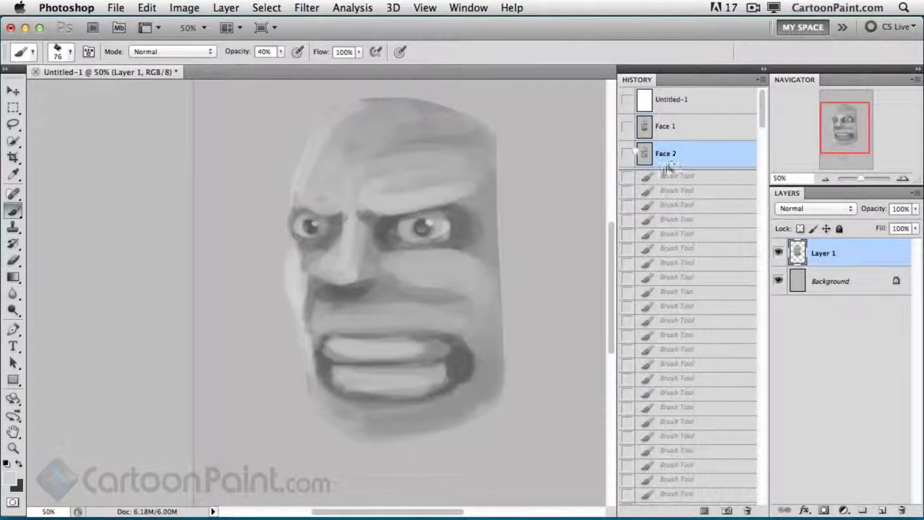
click(671, 133)
click(666, 154)
click(683, 132)
click(675, 151)
click(685, 131)
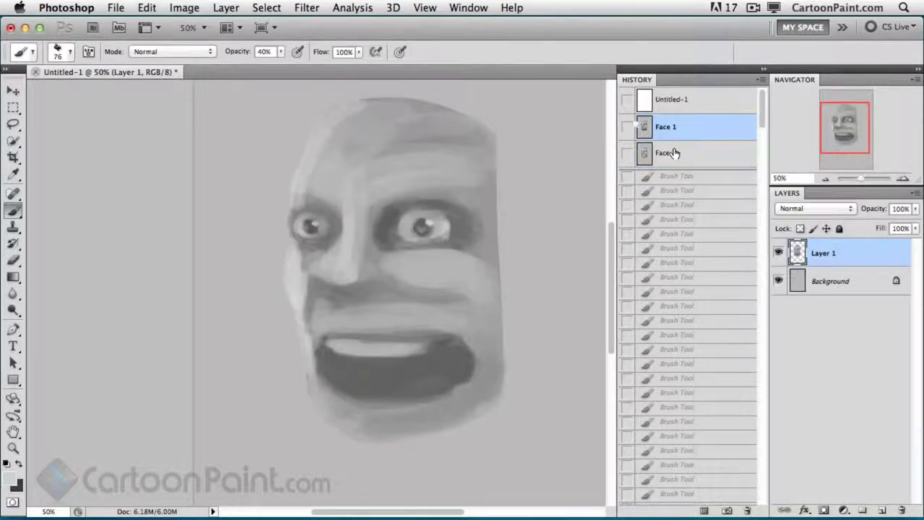
click(673, 152)
click(677, 132)
click(668, 151)
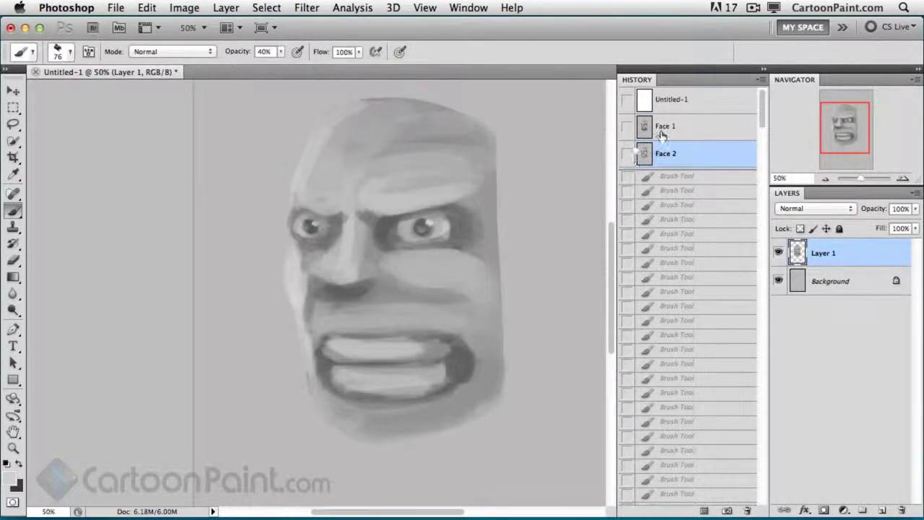
click(672, 130)
click(665, 154)
Step: Paint light ears on both sides of the head and shade their inner parts dark grey
mouse_move(392, 330)
mouse_down()
mouse_move(399, 288)
mouse_move(426, 267)
mouse_move(423, 299)
mouse_up()
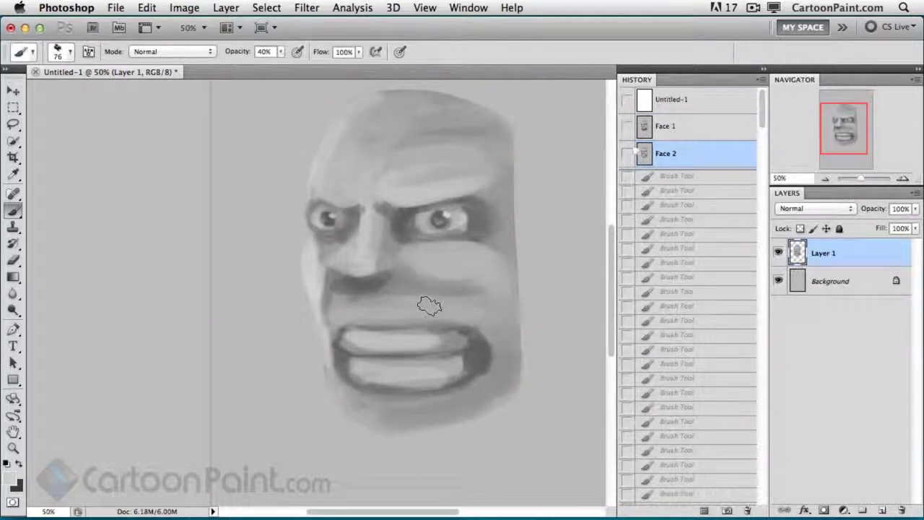
drag(462, 272, 448, 275)
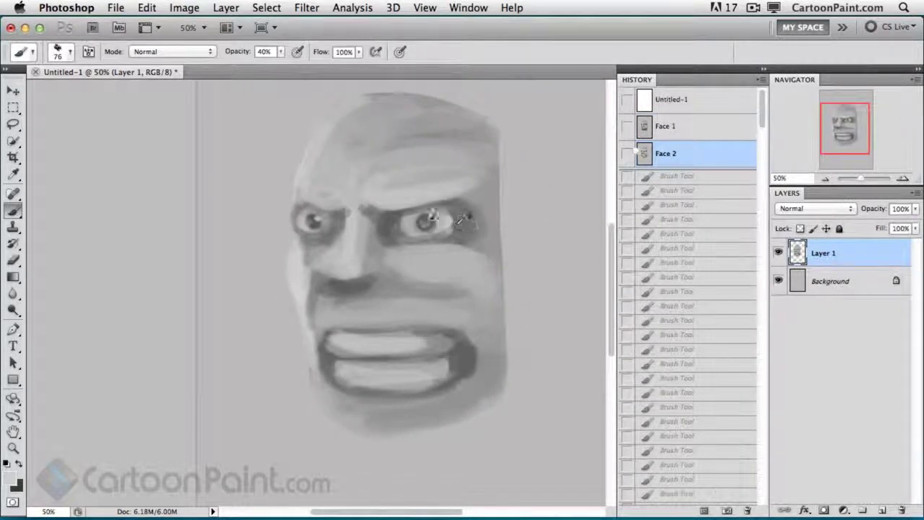
alt+click(419, 225)
mouse_move(532, 325)
mouse_down()
mouse_move(503, 324)
mouse_move(513, 325)
mouse_move(518, 290)
mouse_move(512, 297)
mouse_move(530, 322)
mouse_move(507, 335)
mouse_up()
drag(518, 302, 521, 328)
mouse_move(297, 330)
mouse_down()
mouse_move(288, 354)
mouse_move(297, 355)
mouse_up()
drag(292, 331, 294, 351)
mouse_move(510, 332)
mouse_down()
mouse_move(517, 301)
mouse_move(526, 319)
mouse_up()
key(x)
mouse_move(298, 294)
mouse_down()
mouse_move(288, 324)
mouse_move(301, 357)
mouse_up()
drag(505, 294, 523, 307)
Step: Paint over the teeth and mouth with sampled skin grey, raising the brush opacity to 50%
drag(379, 376, 389, 363)
alt+click(402, 301)
mouse_move(351, 325)
mouse_down()
mouse_move(436, 323)
mouse_move(355, 326)
mouse_move(385, 330)
mouse_move(376, 322)
mouse_up()
key(5)
drag(456, 315, 361, 330)
mouse_move(448, 334)
mouse_down()
mouse_move(363, 333)
mouse_move(356, 358)
mouse_move(410, 361)
mouse_move(455, 352)
mouse_up()
drag(437, 337, 470, 333)
mouse_move(448, 334)
mouse_down()
mouse_move(340, 323)
mouse_move(349, 360)
mouse_move(471, 341)
mouse_up()
drag(471, 343, 455, 354)
mouse_move(451, 355)
mouse_down()
mouse_move(414, 353)
mouse_move(470, 355)
mouse_move(462, 361)
mouse_up()
drag(469, 359, 387, 361)
drag(342, 324, 350, 346)
drag(349, 346, 378, 344)
Step: Paint a thin dark, slightly arched closed mouth line and lighten the upper lip area above it
alt+click(402, 203)
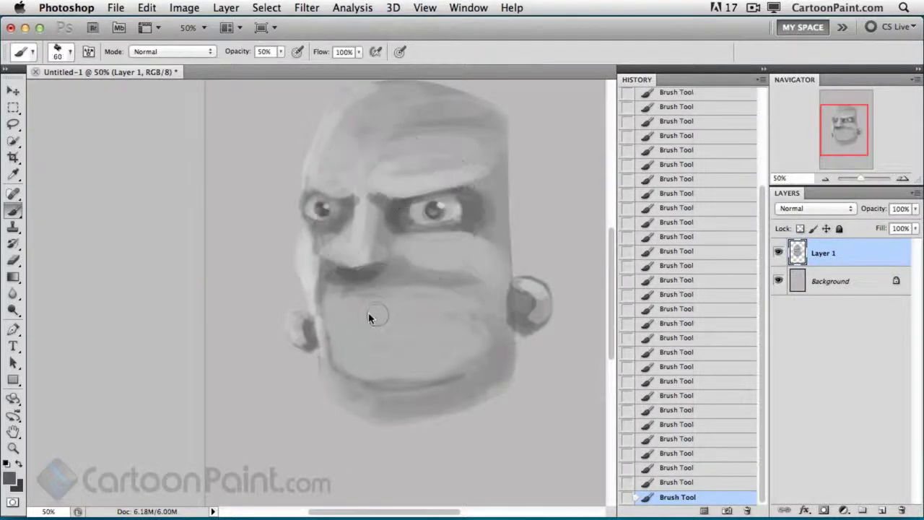
key(bracketleft)
key(bracketleft)
key(bracketleft)
drag(337, 336, 447, 342)
alt+click(307, 249)
mouse_move(334, 325)
mouse_down()
mouse_move(422, 318)
mouse_move(353, 312)
mouse_move(433, 304)
mouse_up()
Step: Shade the crease below the lower lip with dark grey sampled from the shadow under the nose
key(bracketright)
key(bracketright)
key(bracketright)
key(bracketright)
key(bracketright)
key(bracketright)
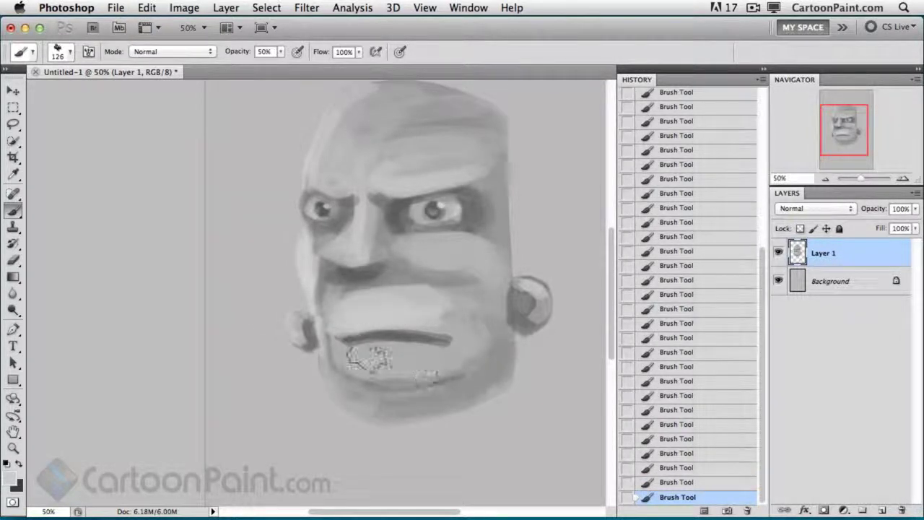
alt+click(345, 273)
drag(345, 362, 406, 363)
key(super+z)
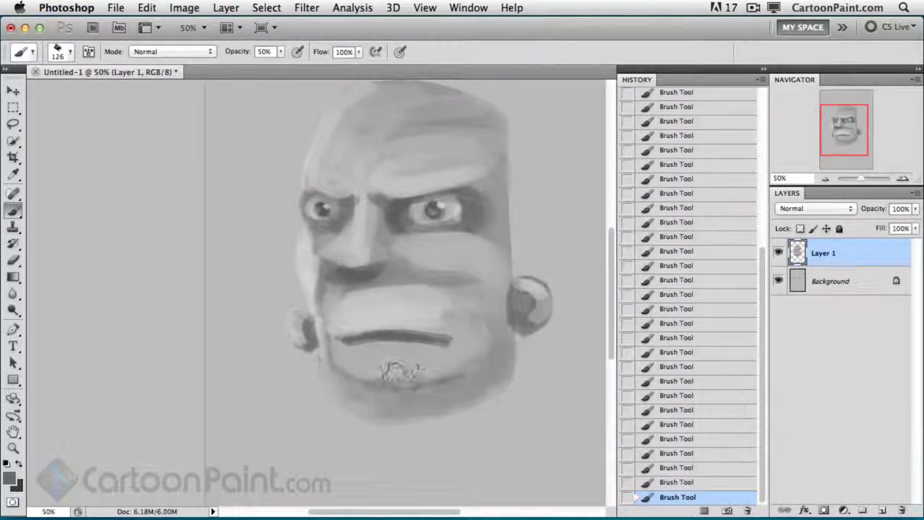
key(bracketleft)
key(bracketleft)
key(bracketleft)
key(bracketleft)
drag(348, 377, 445, 371)
Step: Lighten the lower lip area between the mouth line and the crease with a larger brush
alt+click(419, 323)
key(bracketright)
key(bracketright)
key(bracketright)
key(bracketright)
mouse_move(360, 359)
mouse_down()
mouse_move(446, 356)
mouse_move(404, 352)
mouse_move(453, 346)
mouse_up()
Step: Add dark rounded corners to both ends of the mouth line with a small brush
key(bracketleft)
key(bracketleft)
key(bracketleft)
key(bracketleft)
key(bracketleft)
key(bracketleft)
alt+click(409, 336)
key(bracketleft)
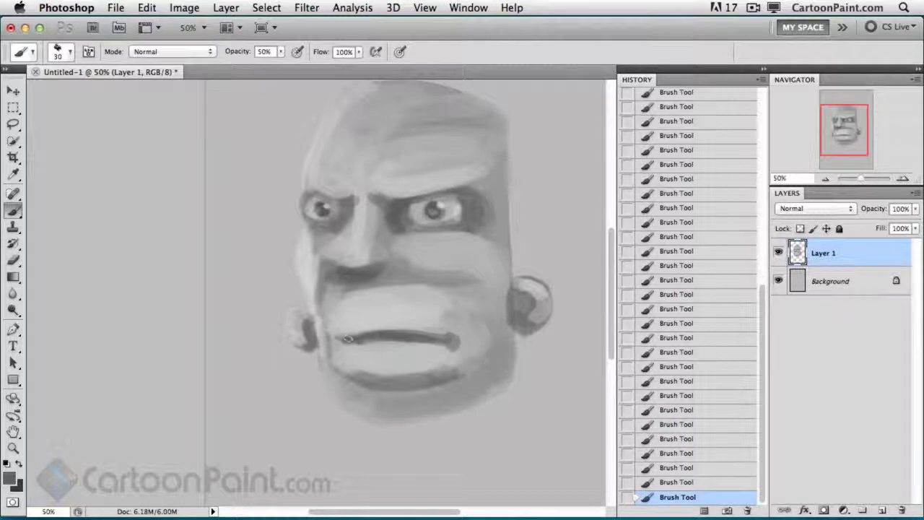
drag(347, 338, 335, 339)
Step: Paint a dark curved fold around the far end of the upper lip, building it up with a larger brush at 30% opacity
drag(451, 272, 469, 321)
key(bracketright)
key(bracketright)
key(bracketright)
key(3)
mouse_move(396, 274)
mouse_down()
mouse_move(438, 287)
mouse_move(455, 325)
mouse_up()
key(bracketright)
key(bracketright)
key(bracketright)
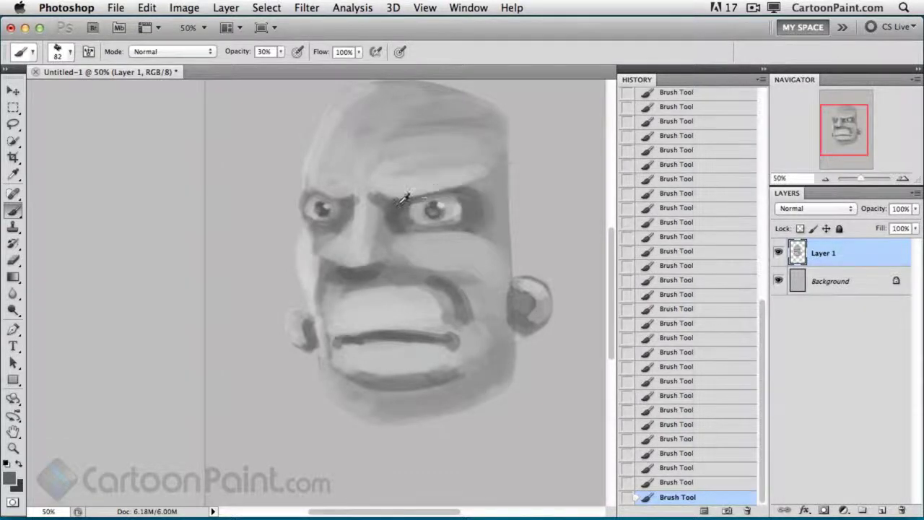
Step: Raise the larger eye's upper lid into a dark arch and extend the light eyeball beneath it
key(bracketleft)
key(bracketleft)
key(bracketleft)
key(bracketleft)
mouse_move(397, 204)
mouse_down()
mouse_move(466, 201)
mouse_move(469, 193)
mouse_move(394, 207)
mouse_move(446, 177)
mouse_move(468, 204)
mouse_move(420, 180)
mouse_move(398, 212)
mouse_move(463, 202)
mouse_move(415, 212)
mouse_move(443, 204)
mouse_move(425, 216)
mouse_move(421, 204)
mouse_move(445, 211)
mouse_move(429, 190)
mouse_move(431, 209)
mouse_move(467, 206)
mouse_move(449, 207)
mouse_move(430, 190)
mouse_move(401, 197)
mouse_move(413, 180)
mouse_move(475, 209)
mouse_move(465, 192)
mouse_move(432, 190)
mouse_move(447, 184)
mouse_move(430, 181)
mouse_move(446, 188)
mouse_move(412, 189)
mouse_move(397, 211)
mouse_move(404, 185)
mouse_up()
alt+click(452, 212)
alt+click(398, 197)
Step: Round out the smaller eye with a dark upper rim and a grey eyeball, using tones sampled from the face
mouse_move(337, 199)
mouse_down()
mouse_move(307, 202)
mouse_move(318, 189)
mouse_move(337, 232)
mouse_move(341, 212)
mouse_move(324, 216)
mouse_move(314, 194)
mouse_move(312, 205)
mouse_move(330, 196)
mouse_move(317, 216)
mouse_move(309, 209)
mouse_move(317, 219)
mouse_move(308, 207)
mouse_move(339, 200)
mouse_move(324, 211)
mouse_up()
alt+click(336, 213)
key([)
key([)
alt+click(312, 228)
key(])
key(])
key(])
key(])
alt+click(300, 211)
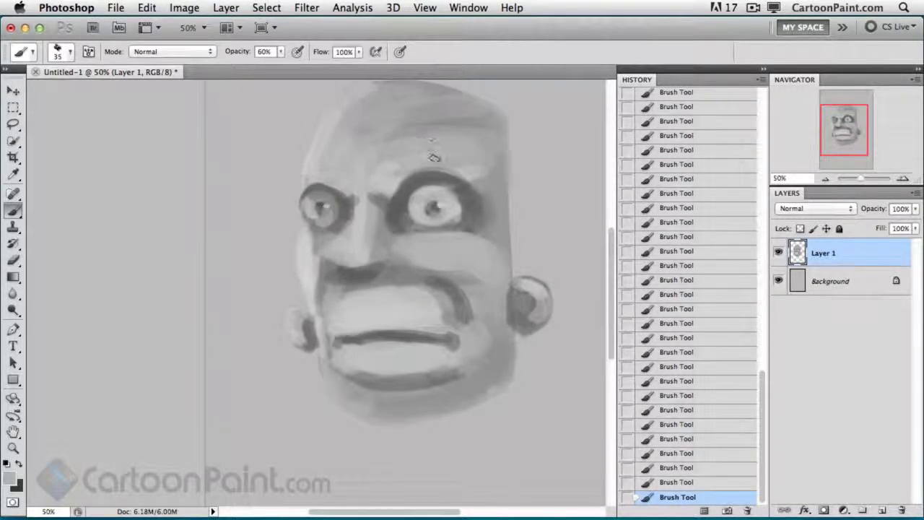
Step: Touch up the larger eye's white below the arched lid with a small brush and undo the last stroke
mouse_move(468, 214)
mouse_down()
mouse_move(397, 190)
mouse_move(435, 187)
mouse_move(431, 216)
mouse_up()
mouse_move(432, 182)
mouse_down()
mouse_move(404, 213)
mouse_move(382, 198)
mouse_up()
key(bracketleft)
key(bracketleft)
key(bracketleft)
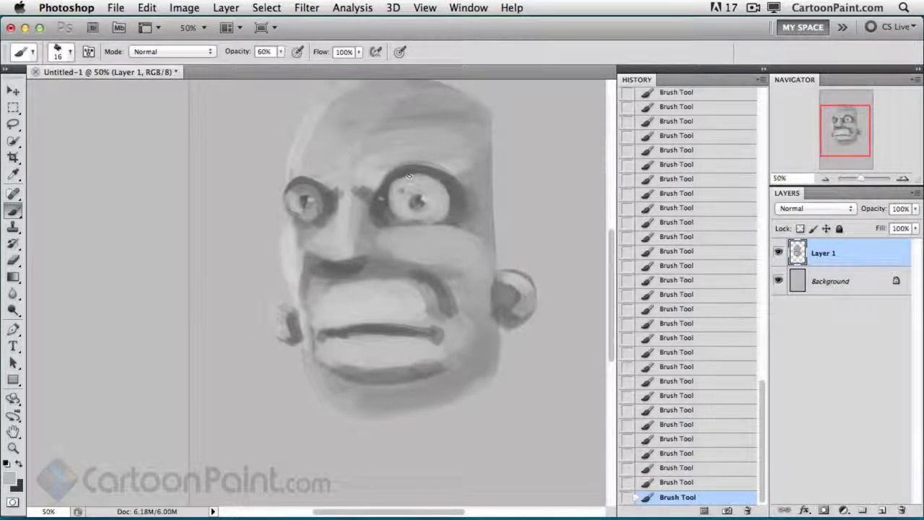
key(super+z)
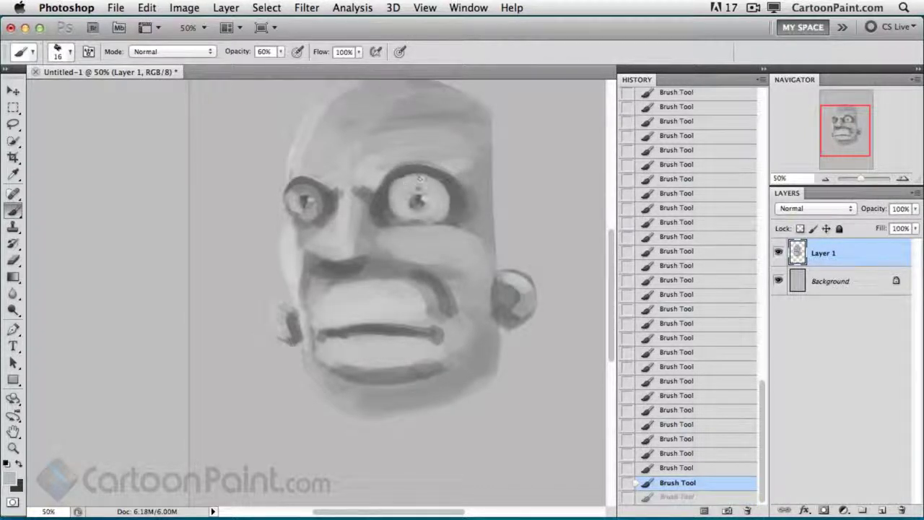
Step: Shade the upper part of the larger eyeball with grey sampled from the forehead at 60% opacity
key(bracketright)
alt+click(452, 154)
key(bracketright)
drag(402, 190, 438, 199)
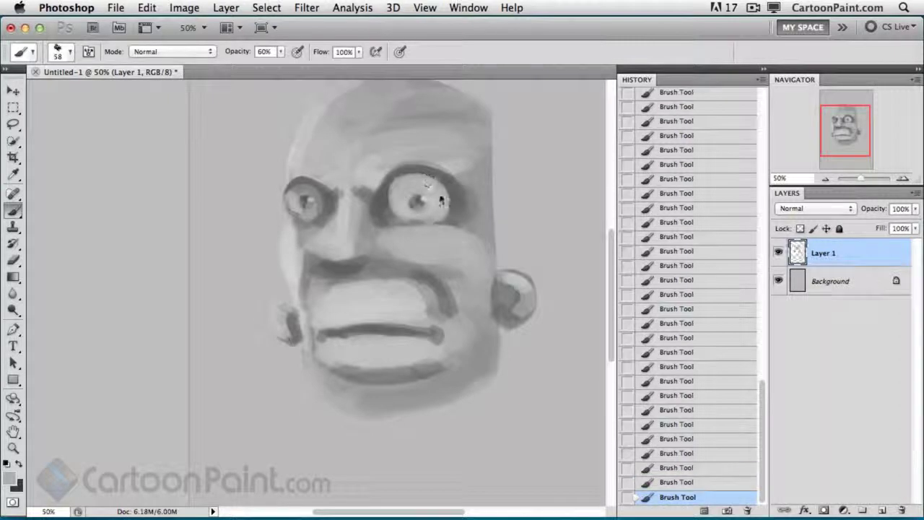
key(bracketleft)
key(bracketleft)
key(bracketleft)
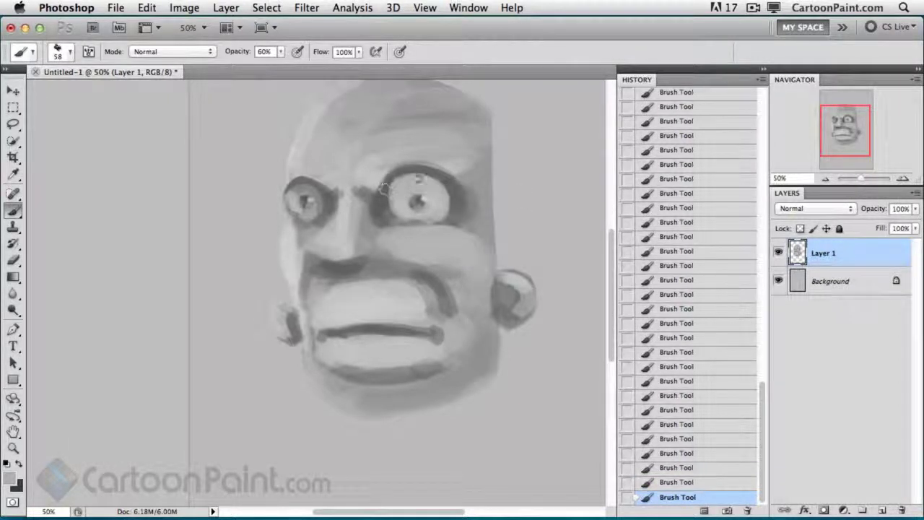
alt+click(439, 114)
mouse_move(400, 193)
mouse_down()
mouse_move(433, 214)
mouse_move(443, 189)
mouse_move(417, 173)
mouse_move(445, 225)
mouse_move(390, 212)
mouse_move(429, 224)
mouse_up()
Step: Draw a thin dark line under the larger eye and a dark fold down the near side of the upper lip
key(bracketleft)
key(bracketleft)
key(bracketleft)
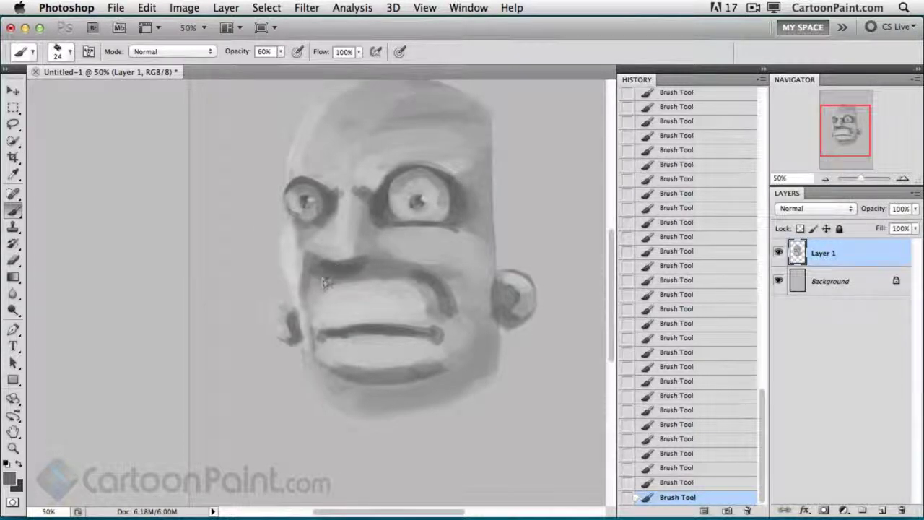
drag(317, 278, 309, 318)
key([)
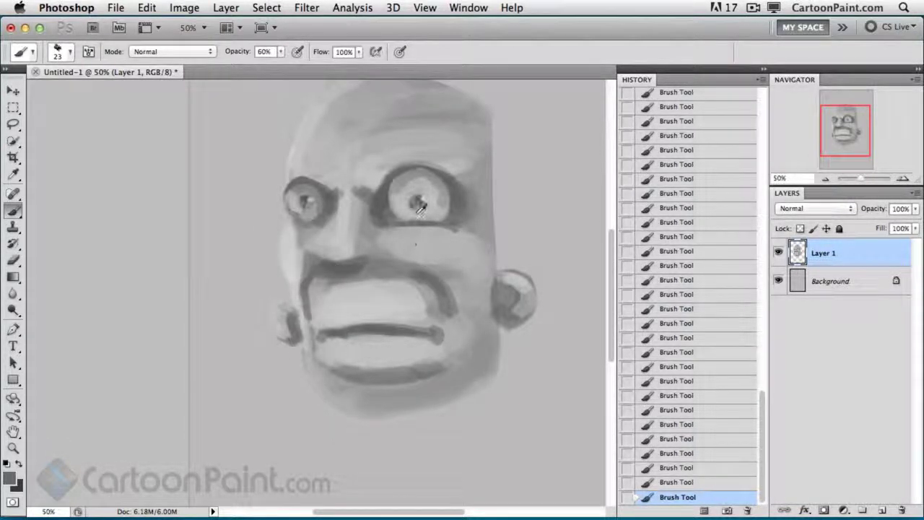
Step: Lighten the bag under the larger eye with a light grey sampled from the eyeball
alt+click(418, 215)
mouse_move(409, 259)
mouse_down()
mouse_move(387, 249)
mouse_move(444, 257)
mouse_move(402, 251)
mouse_move(385, 290)
mouse_move(400, 252)
mouse_move(426, 252)
mouse_up()
key(])
alt+click(387, 229)
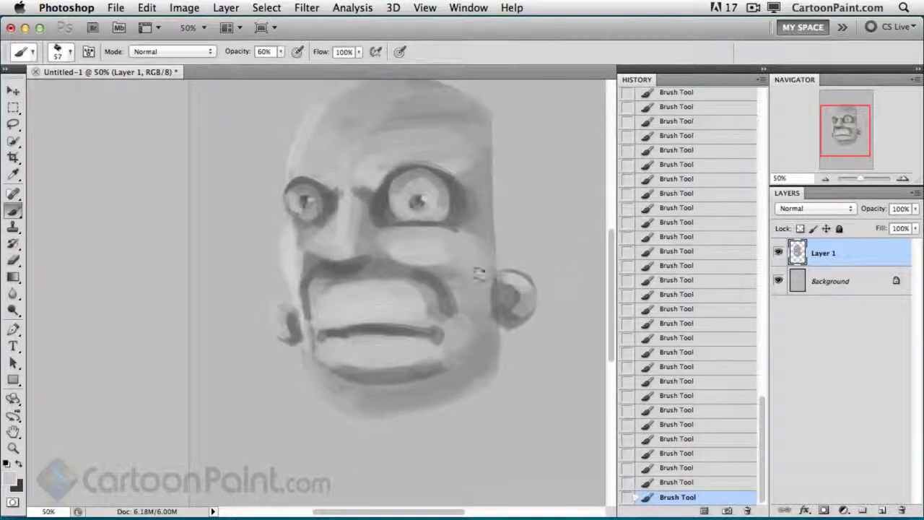
Step: Split the mouth line toward the ear-side corner into a narrow opening with light grey between dark edges
key(bracketleft)
alt+click(385, 327)
key(bracketright)
key(bracketright)
mouse_move(376, 333)
mouse_down()
mouse_move(429, 342)
mouse_move(410, 339)
mouse_move(444, 335)
mouse_move(439, 326)
mouse_move(452, 338)
mouse_move(361, 332)
mouse_move(428, 332)
mouse_move(408, 332)
mouse_up()
alt+click(406, 315)
Step: Soften the narrow mouth opening and the lower lip with sampled greys at 30% opacity
key(3)
key([)
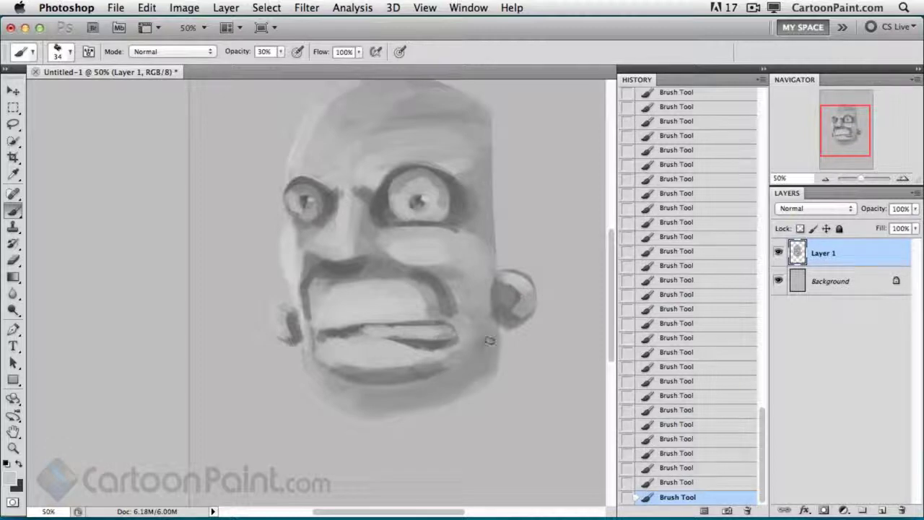
alt+click(424, 342)
alt+click(414, 332)
drag(413, 337, 382, 368)
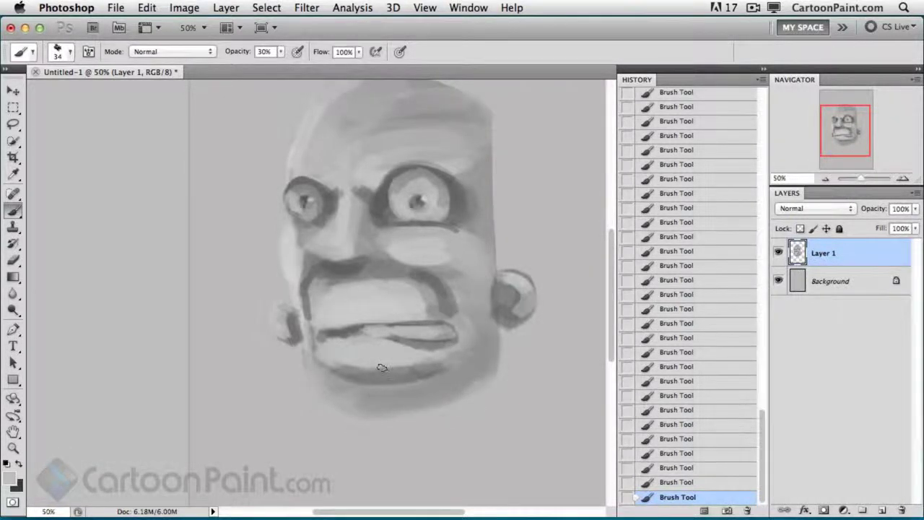
Step: Undo the last stroke, thicken the dark rim over the larger eye and blend the skin around it
alt+click(391, 179)
key(ctrl+z)
mouse_move(382, 172)
mouse_down()
mouse_move(451, 167)
mouse_move(474, 195)
mouse_move(474, 216)
mouse_move(416, 199)
mouse_up()
alt+click(460, 170)
key(bracketright)
key(bracketright)
key(bracketright)
Step: Enlarge and darken the pupil of the larger eye with dark grey sampled from its centre
alt+click(410, 242)
alt+click(418, 198)
key(bracketleft)
key(bracketleft)
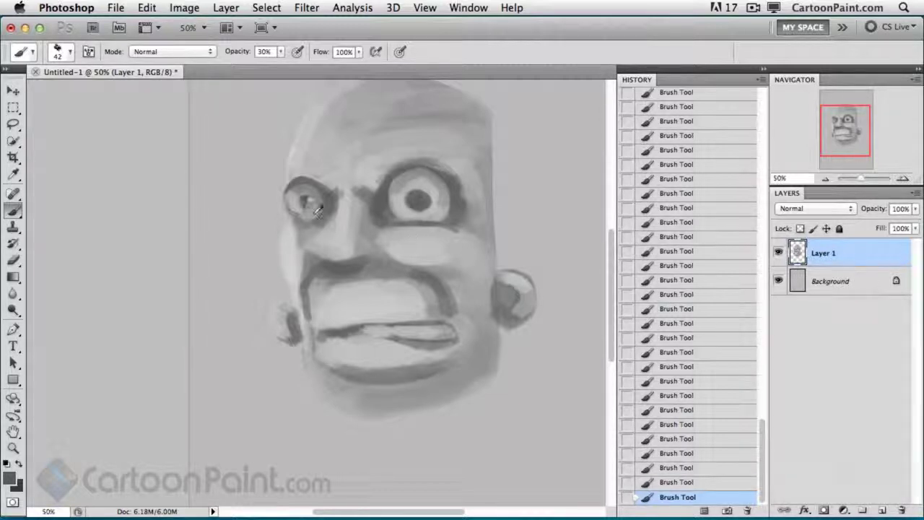
drag(427, 198, 418, 198)
drag(432, 197, 433, 126)
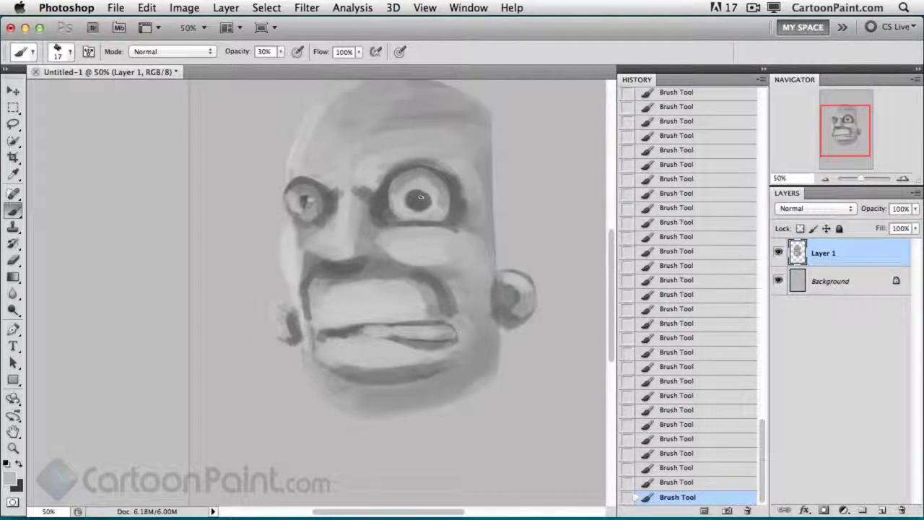
Step: Dab a small light highlight on the larger eye's pupil and brighten the eyeball with a bigger brush
click(421, 196)
click(421, 198)
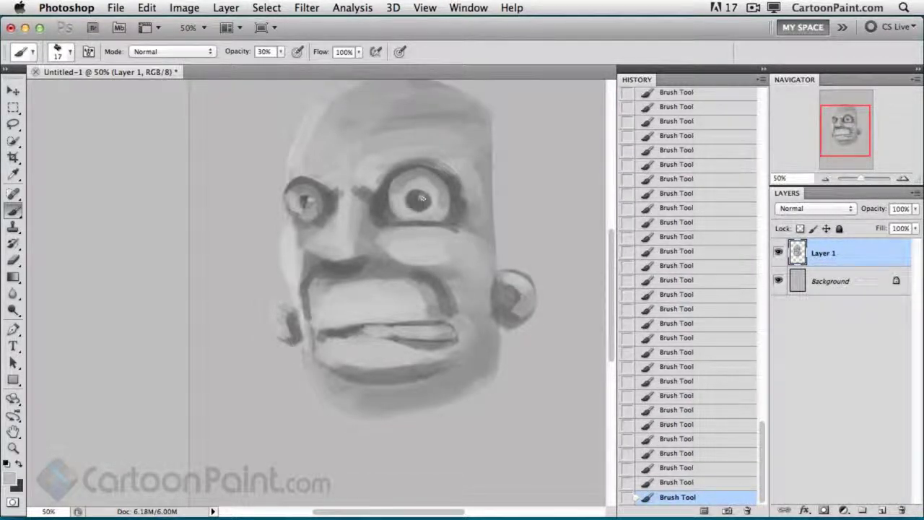
key(bracketright)
key(bracketright)
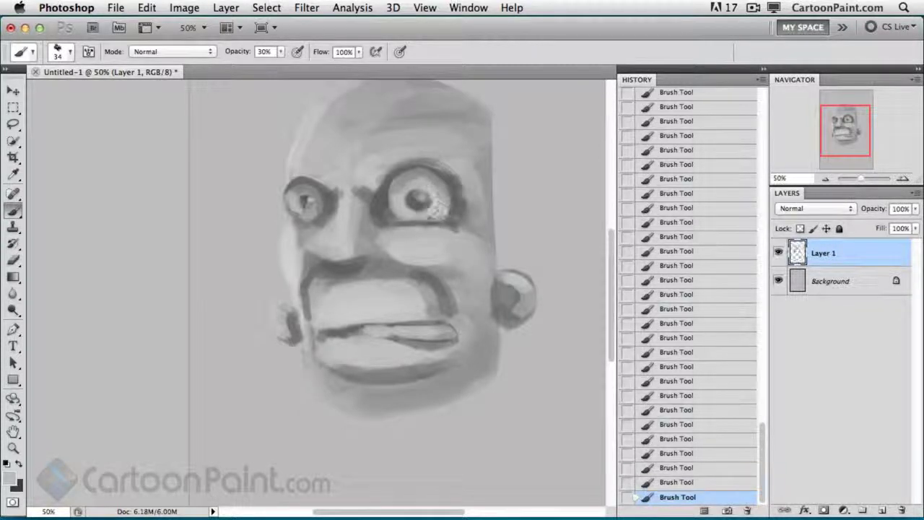
Step: Save the current painting as a new full-document history snapshot named Face 3
drag(389, 269, 390, 308)
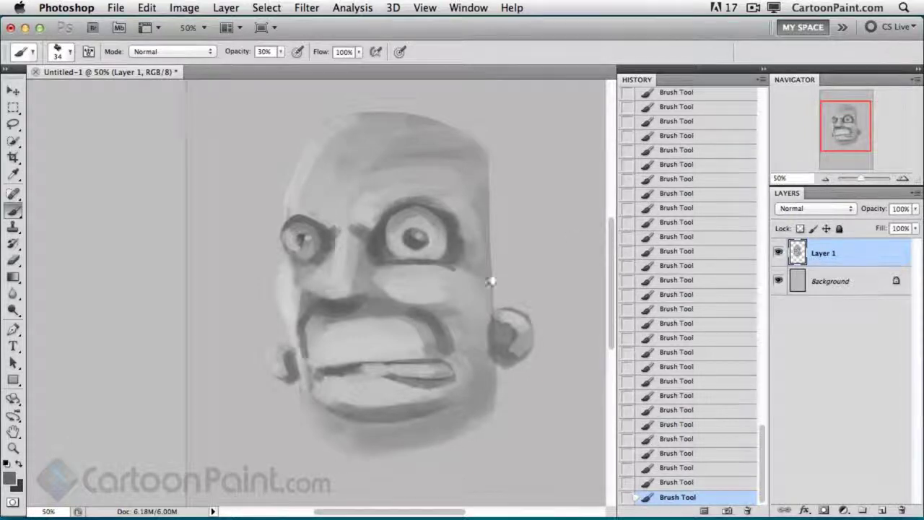
drag(478, 283, 471, 280)
drag(763, 429, 763, 108)
click(761, 80)
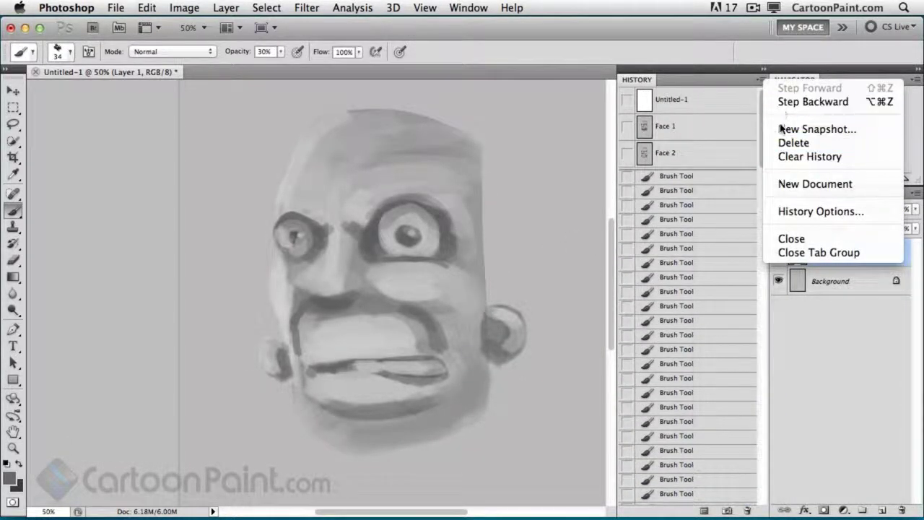
click(781, 130)
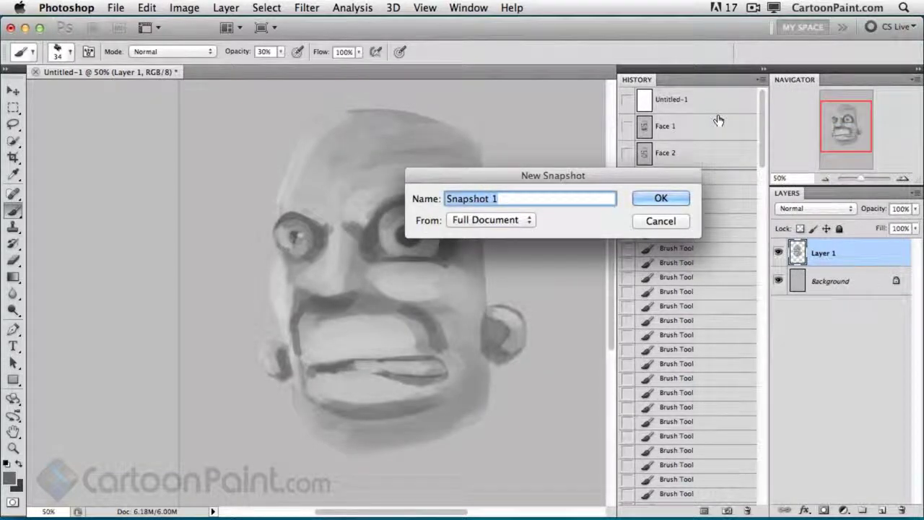
text(Face)
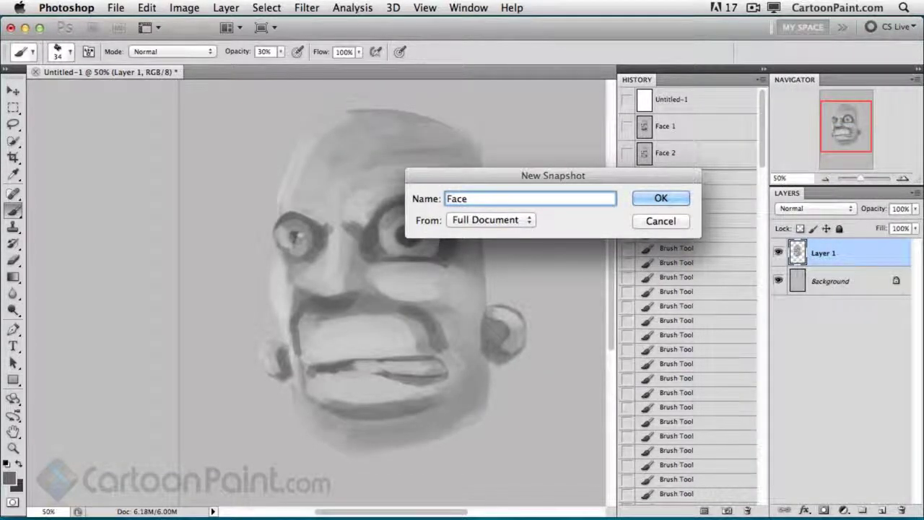
text( 3)
click(661, 199)
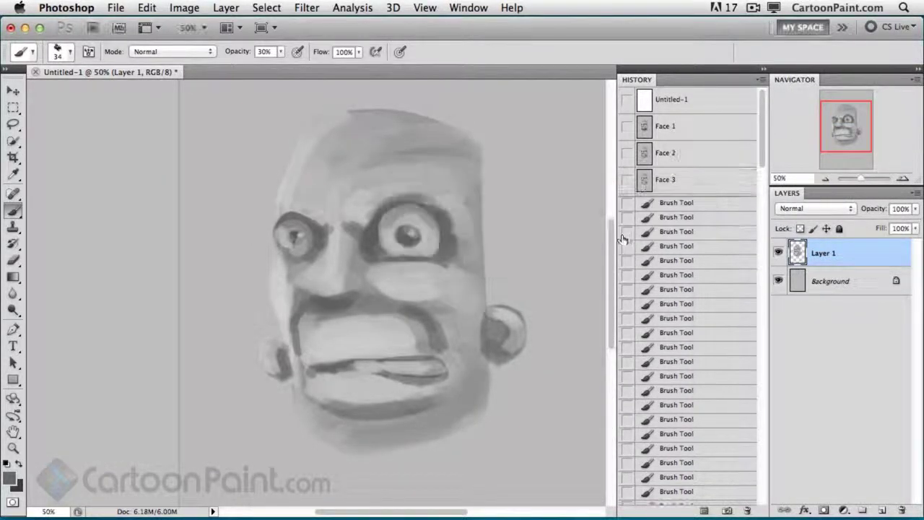
Step: Switch repeatedly between the Face 1, Face 2 and Face 3 snapshots to compare the expressions
click(682, 130)
click(668, 161)
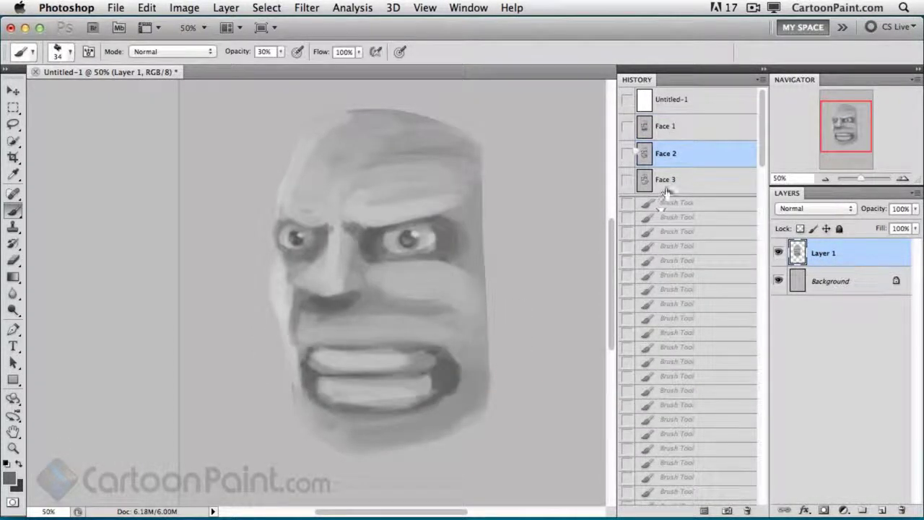
click(666, 182)
click(678, 155)
click(677, 134)
click(678, 153)
click(677, 182)
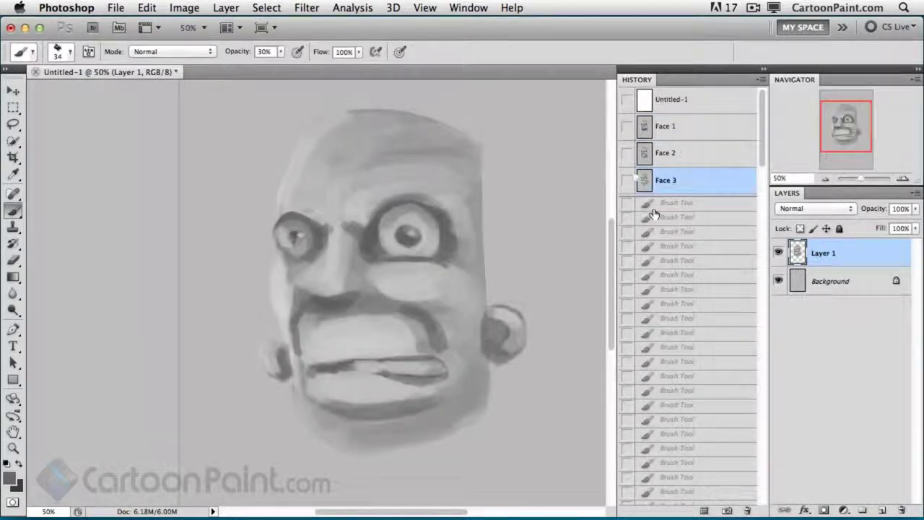
click(675, 129)
click(678, 153)
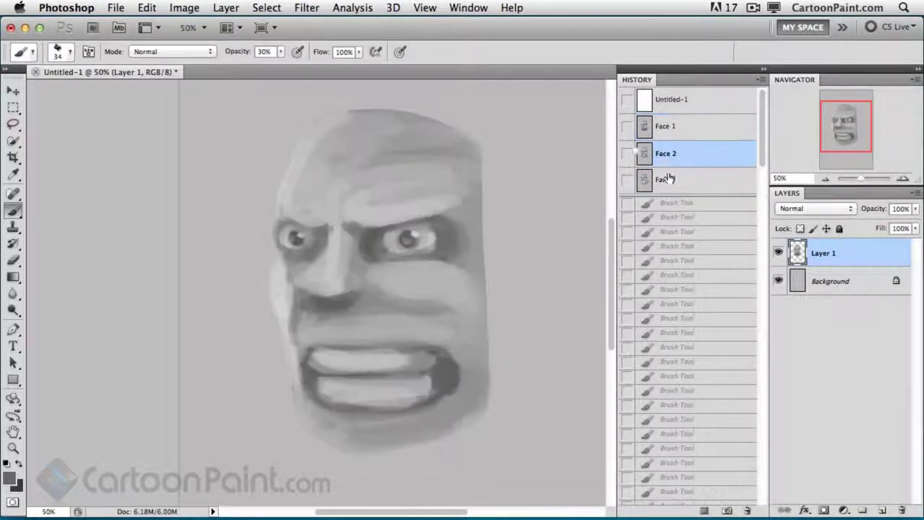
click(660, 182)
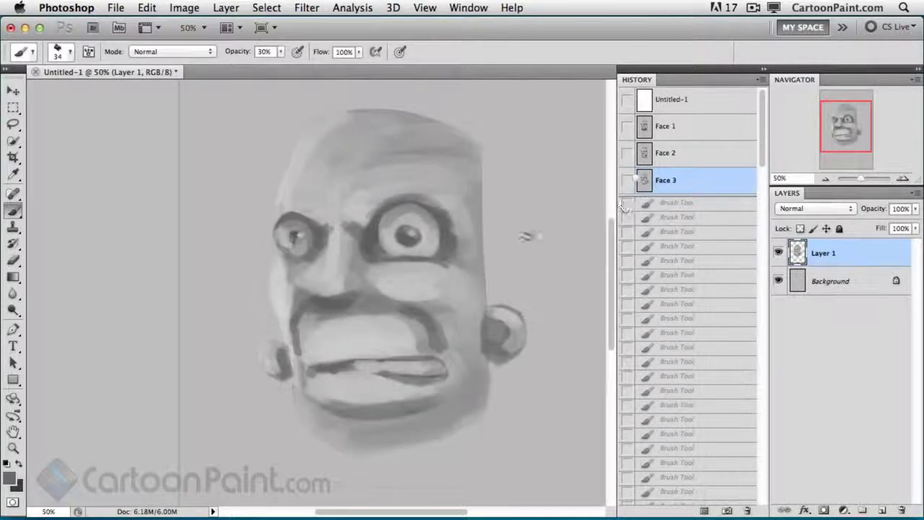
click(682, 166)
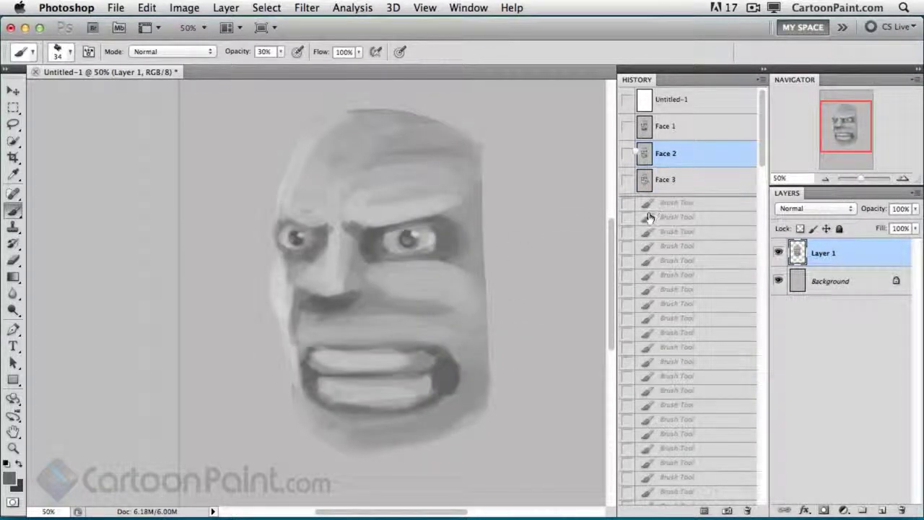
click(676, 130)
click(675, 153)
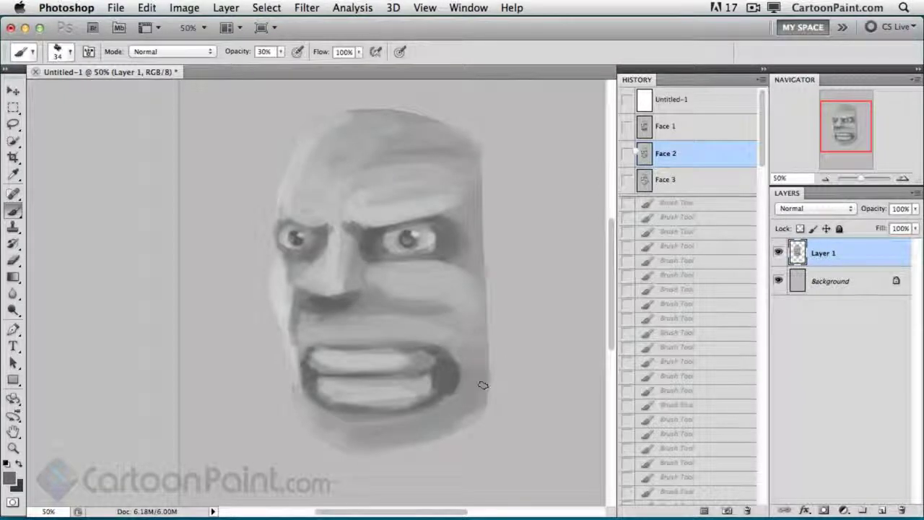
Step: Delete the Face 3 snapshot from the history
click(686, 181)
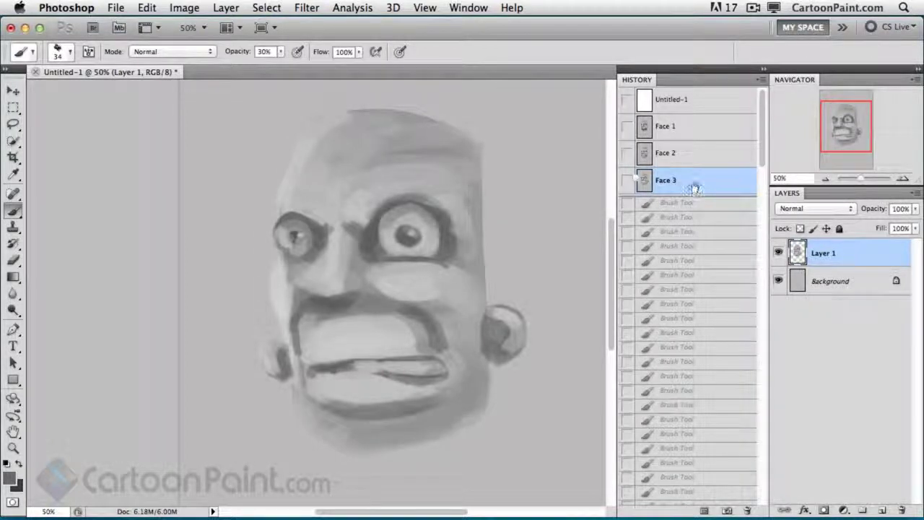
right_click(693, 187)
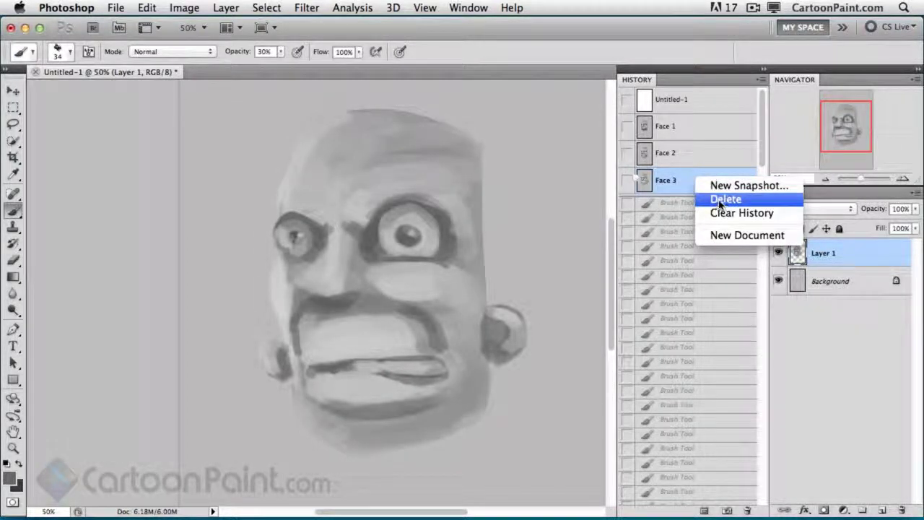
click(723, 199)
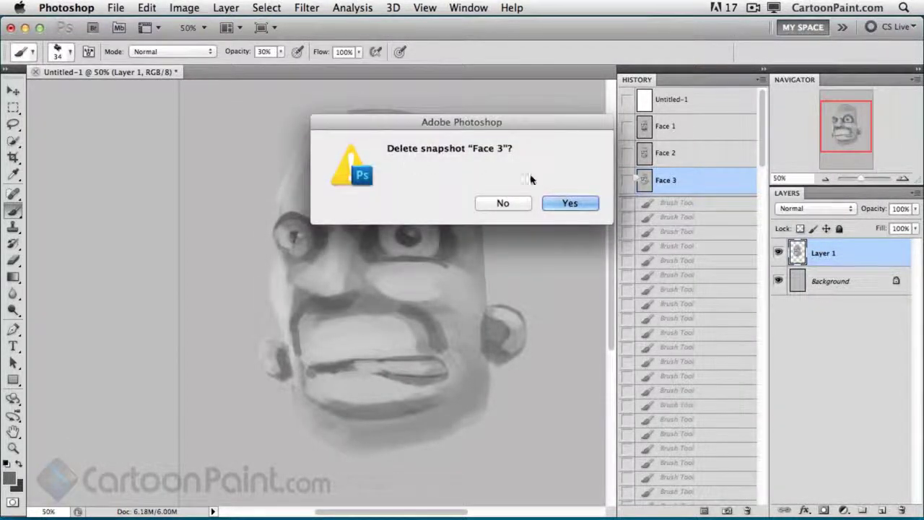
click(571, 203)
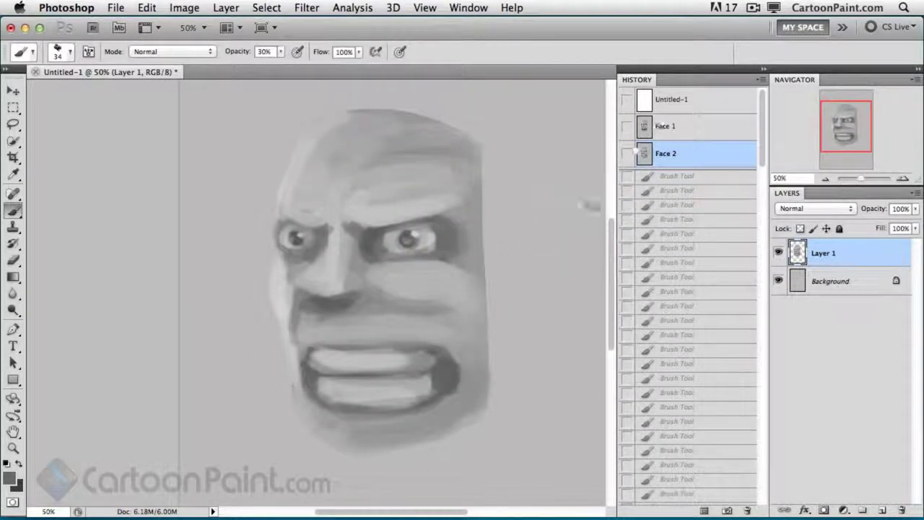